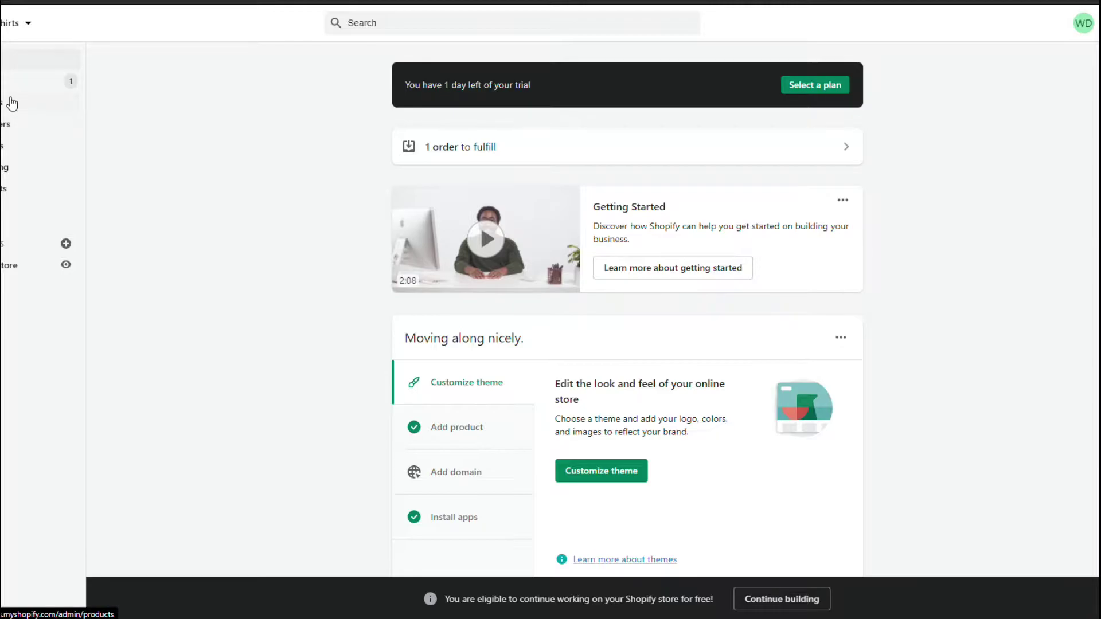
- Open the Shopify orders list and view the paid, unfulfilled Blanket order's existing note
left_click(10, 89)
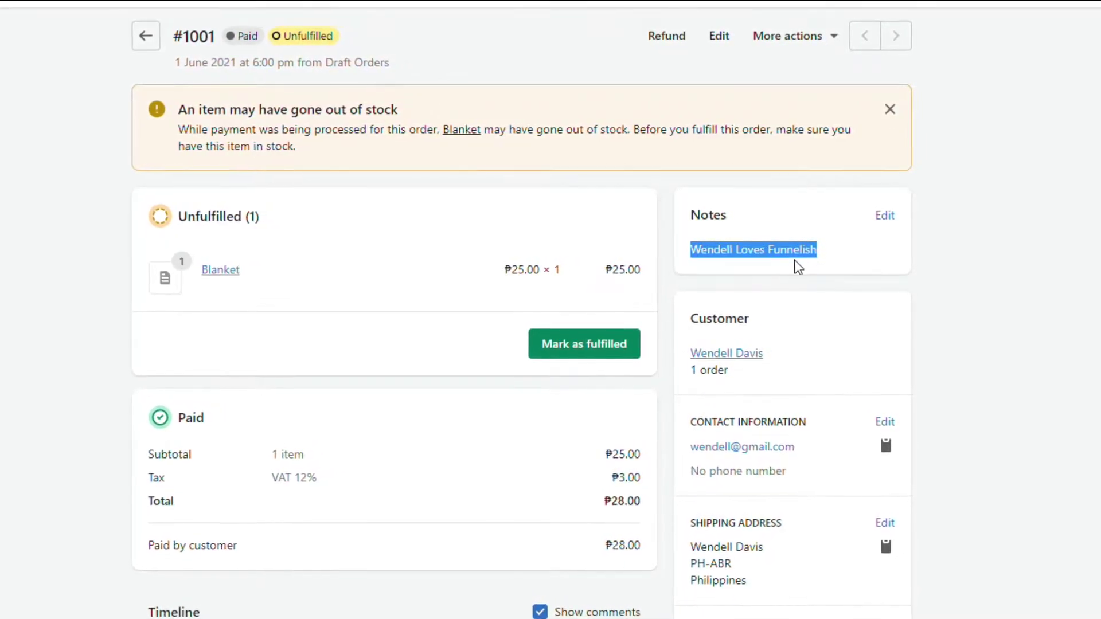
left_click(878, 257)
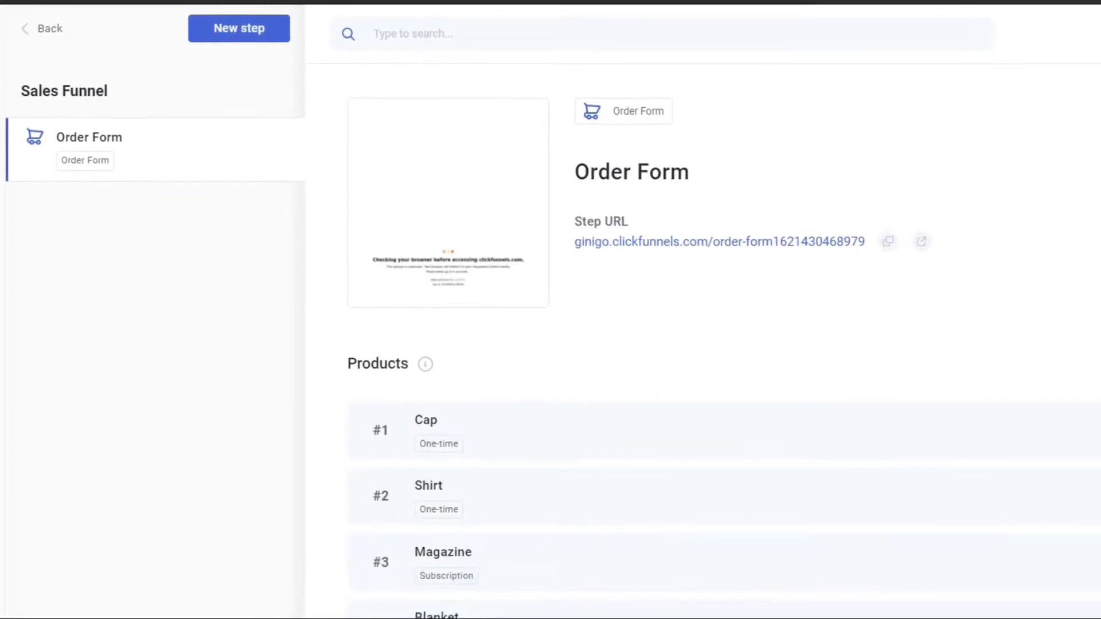
- View the Order Form step's products: Cap $15, Shirt $25, Magazine $5 monthly, Blanket $40, Free $0
mouse_move(149, 163)
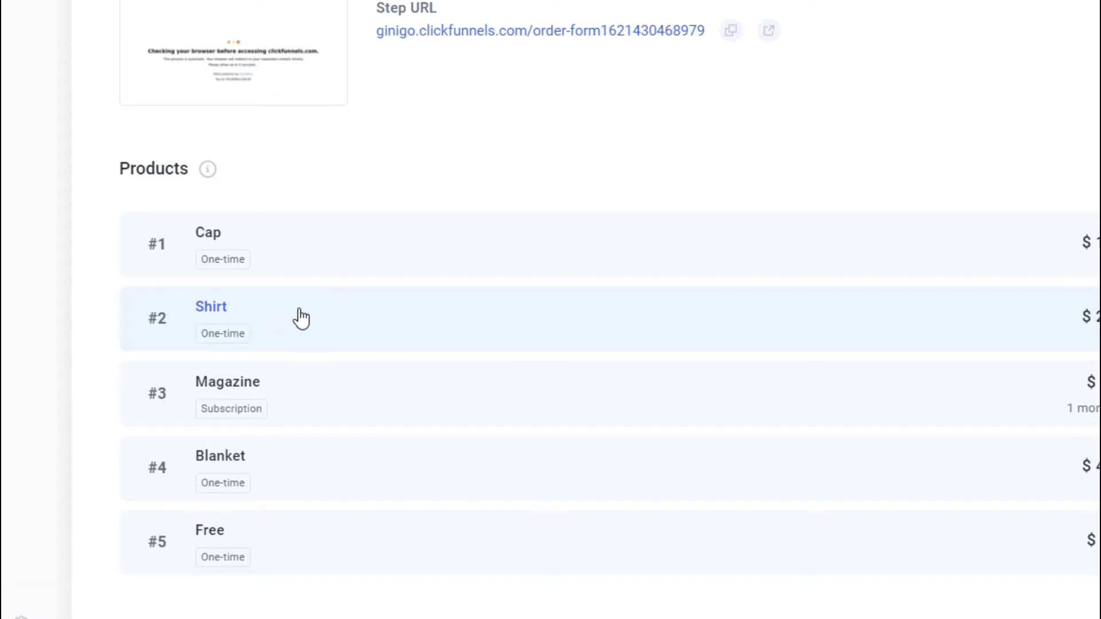
- Create a new Shirt product automation with the On Purchase trigger and Shopify integration
left_click(401, 302)
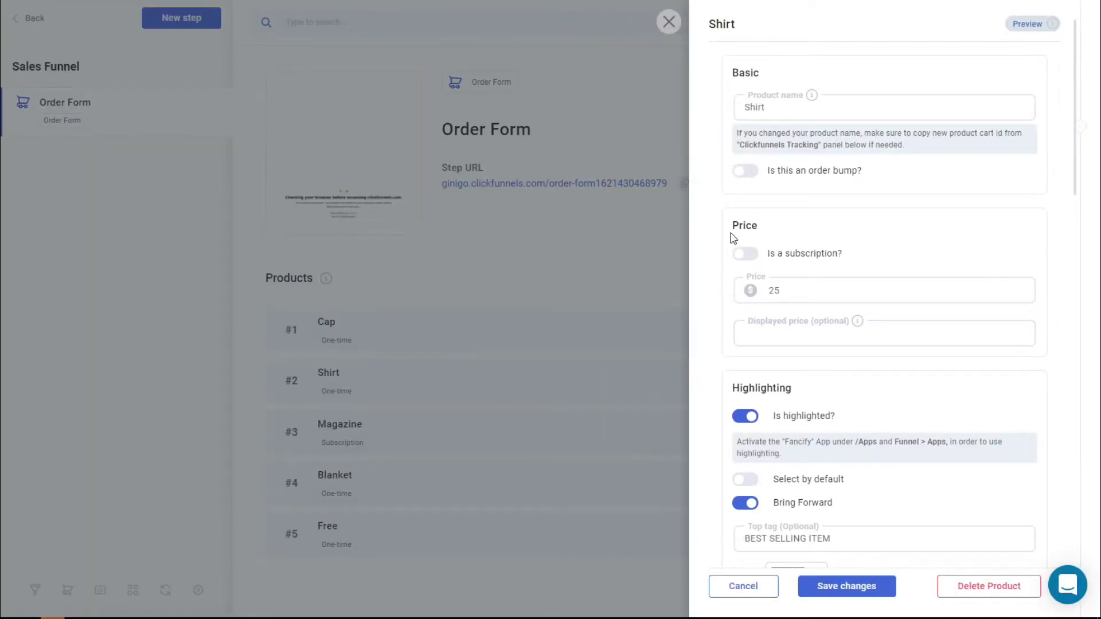
scroll(792, 356, "down", 15)
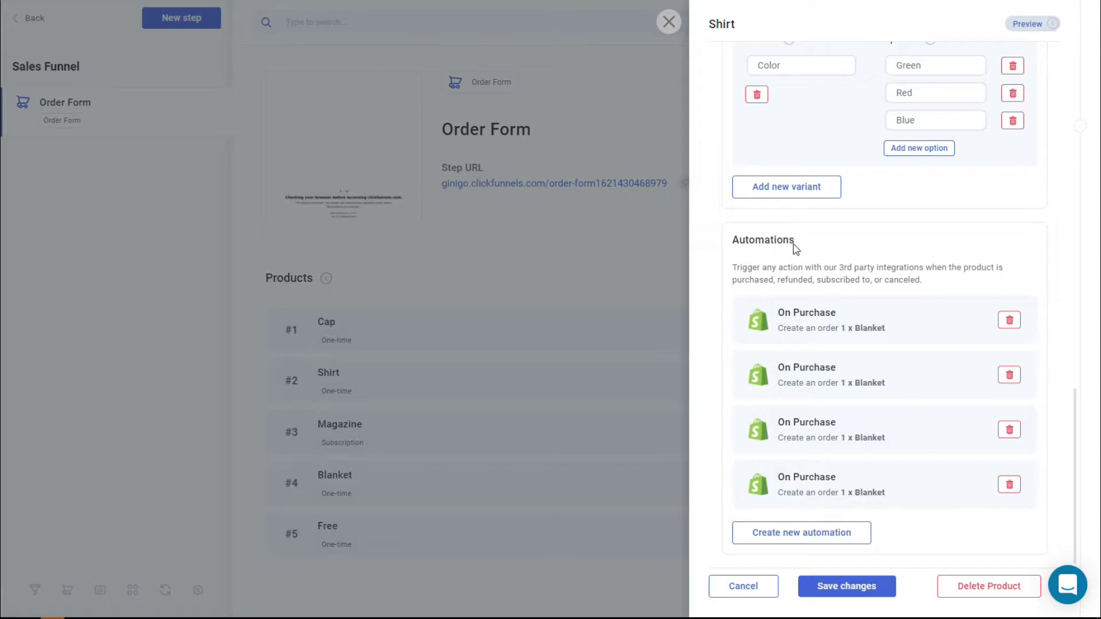
left_click(816, 533)
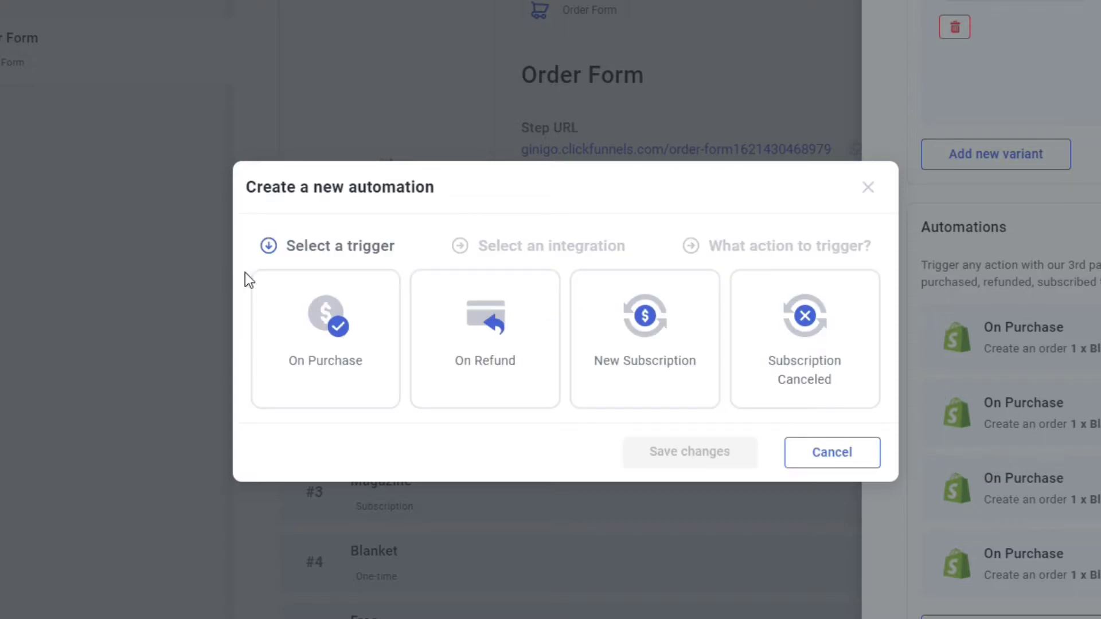
left_click(340, 355)
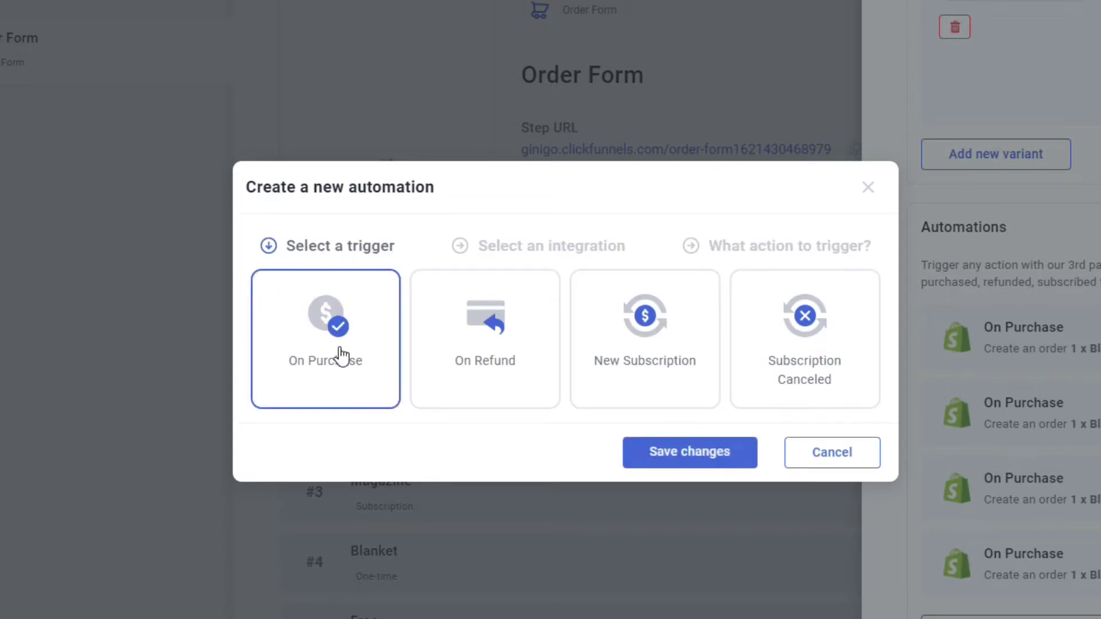
left_click(690, 452)
left_click(705, 316)
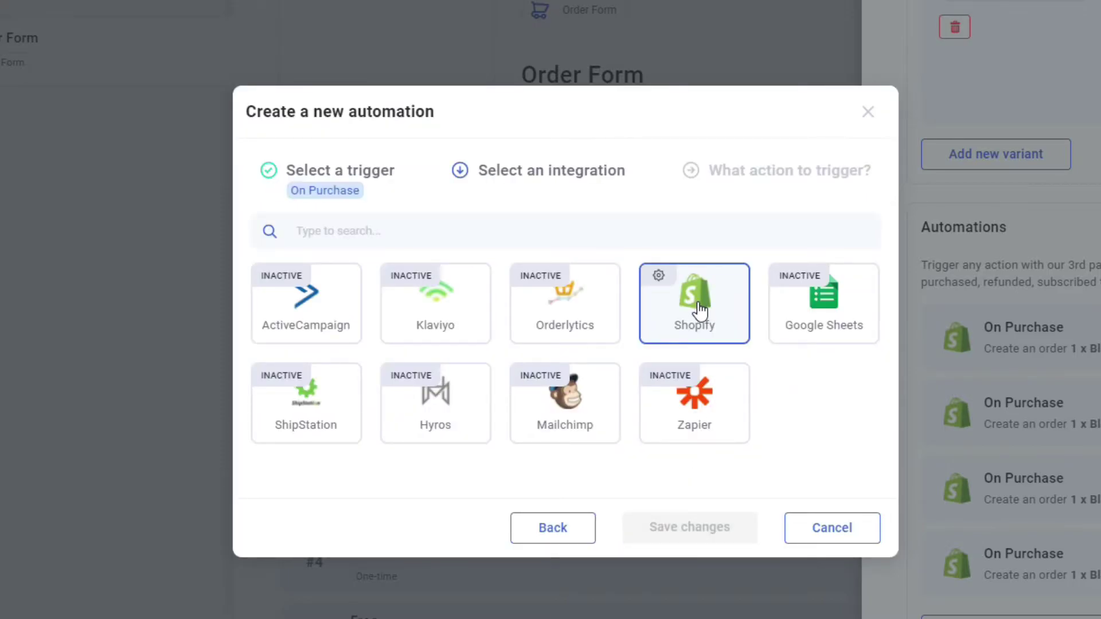
- Set the automation's action to Create an order with Blanket as the product
left_click(690, 528)
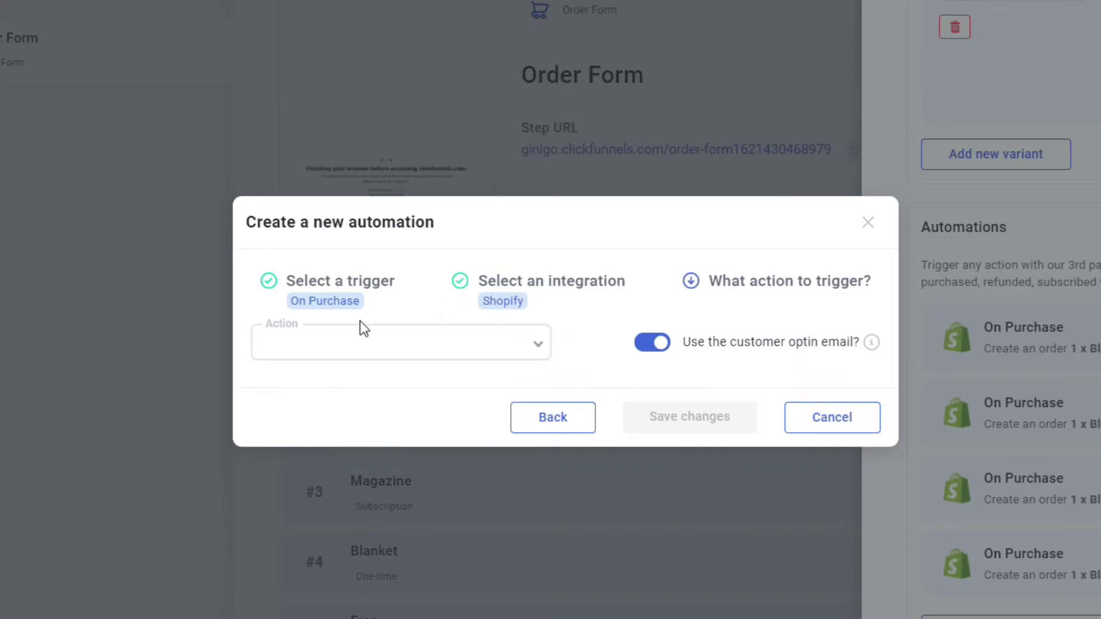
left_click(365, 354)
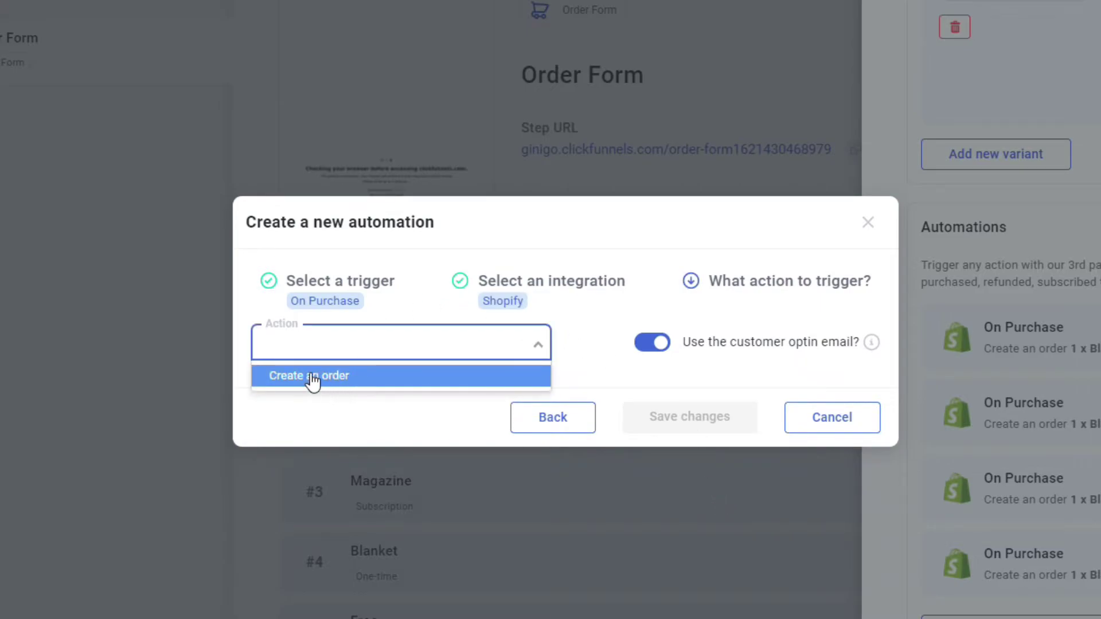
left_click(312, 377)
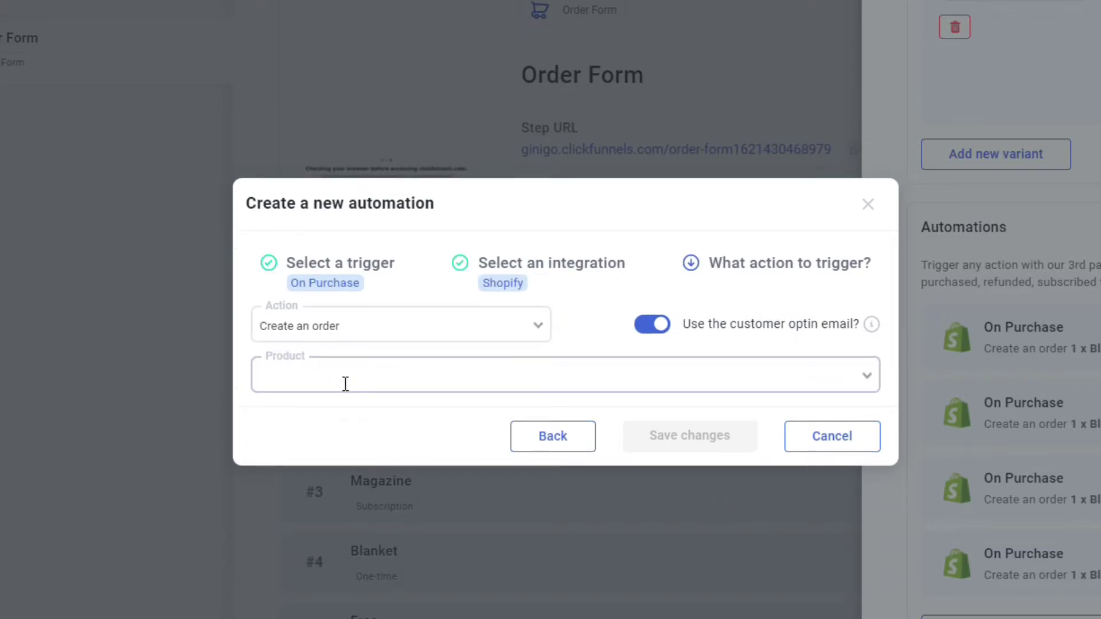
left_click(344, 383)
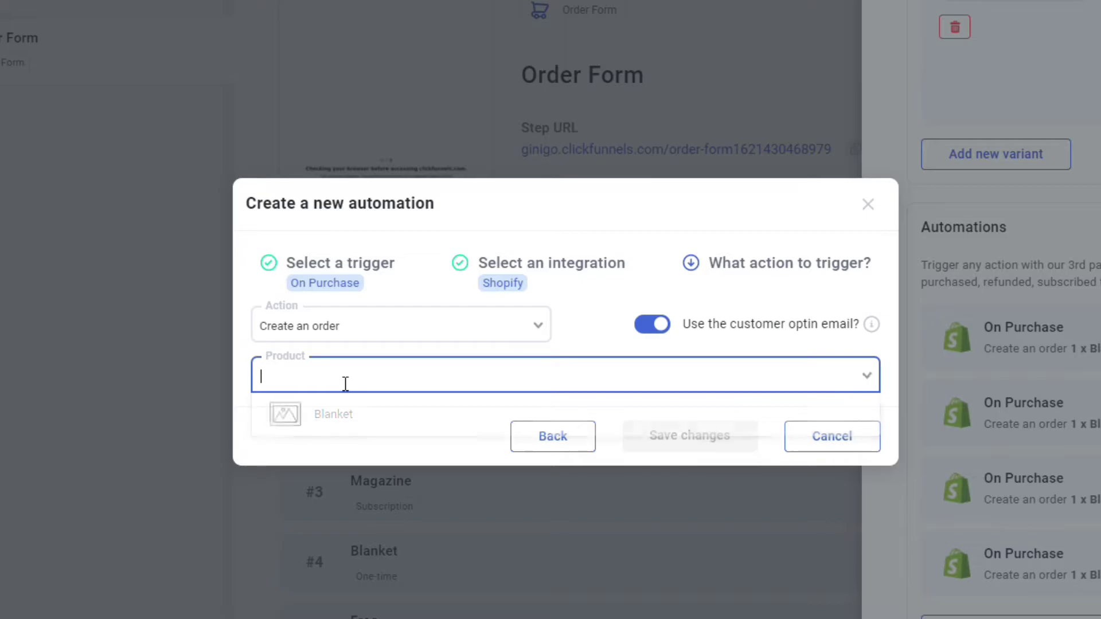
left_click(347, 419)
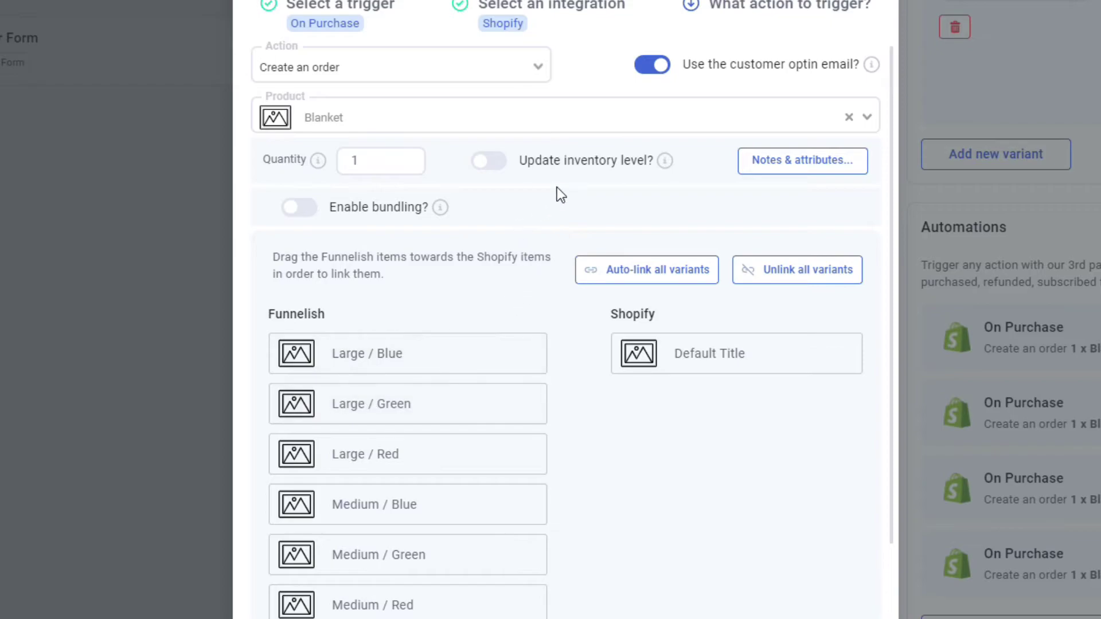
left_click(307, 117)
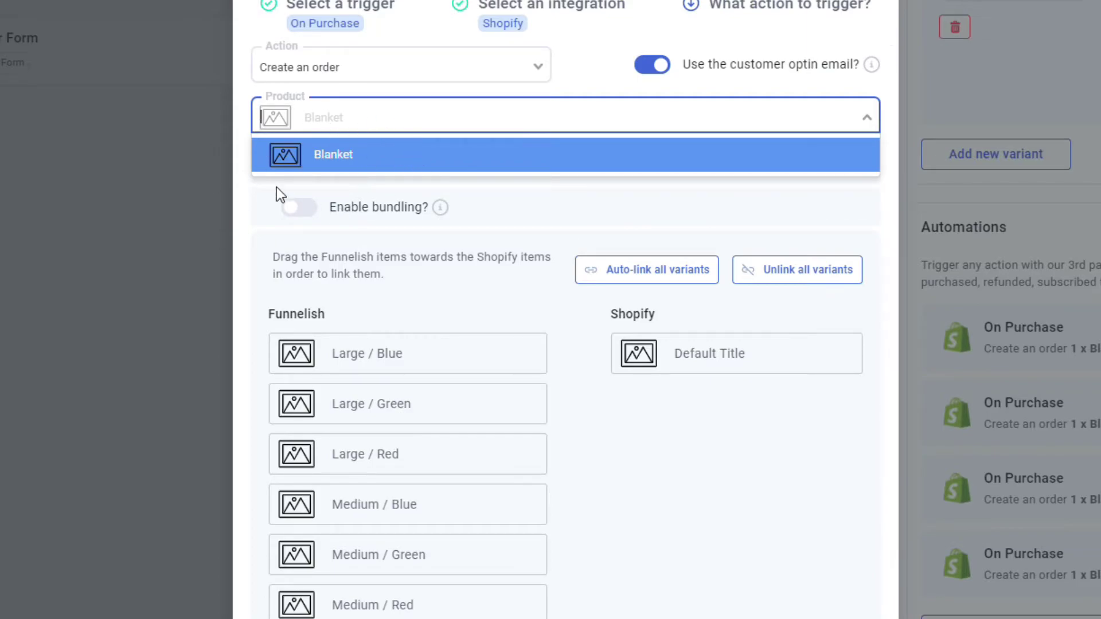
left_click(544, 159)
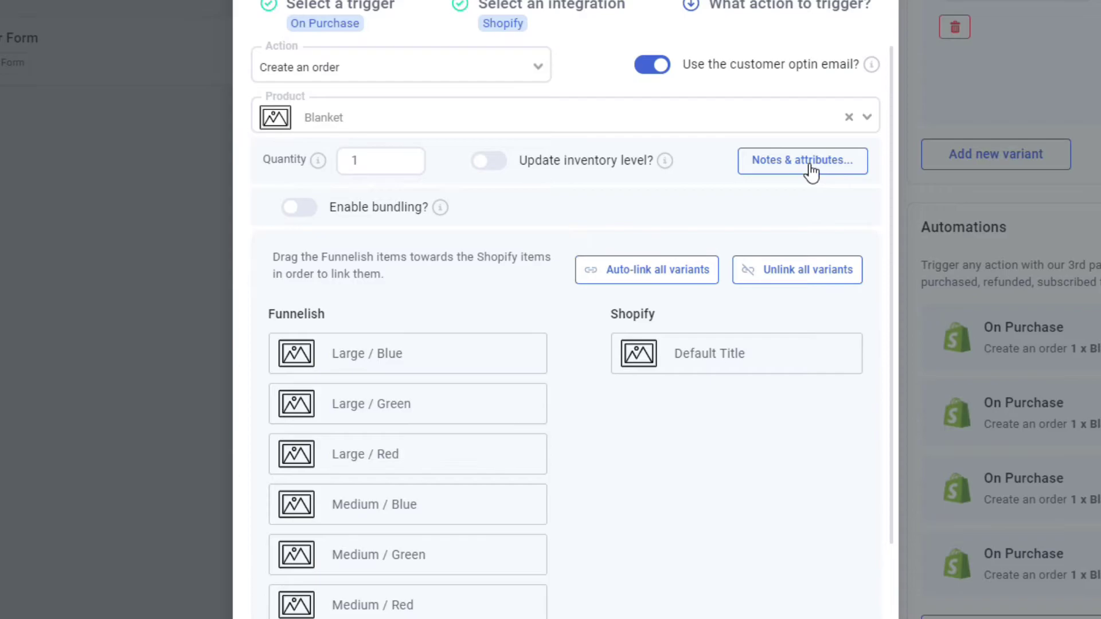
- Enable sending custom notes and attributes and set the note to print_name
left_click(813, 171)
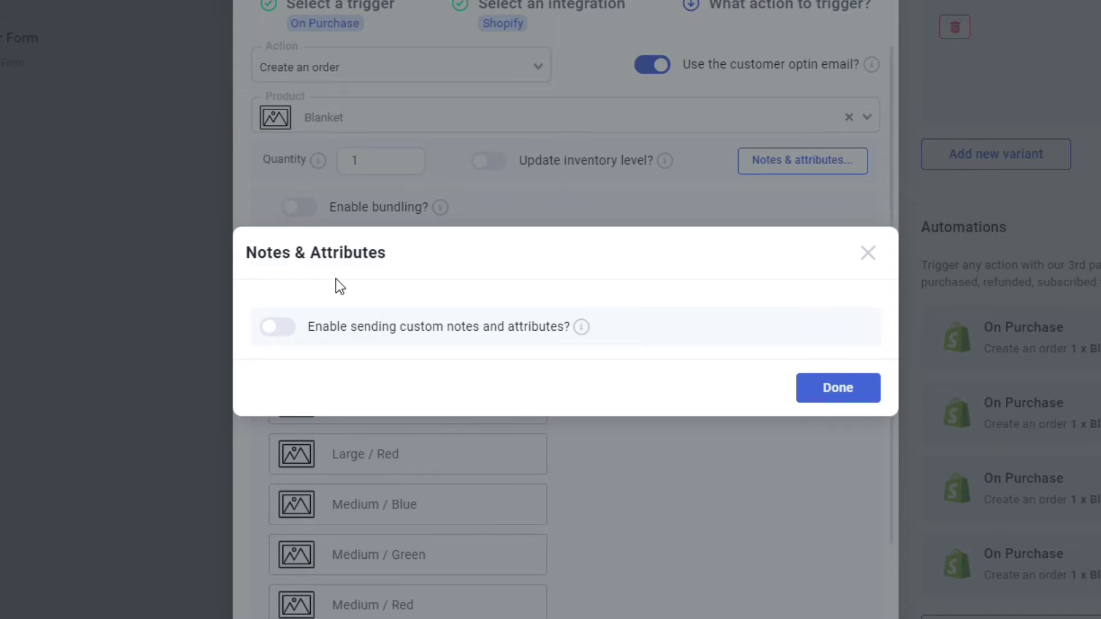
mouse_move(583, 329)
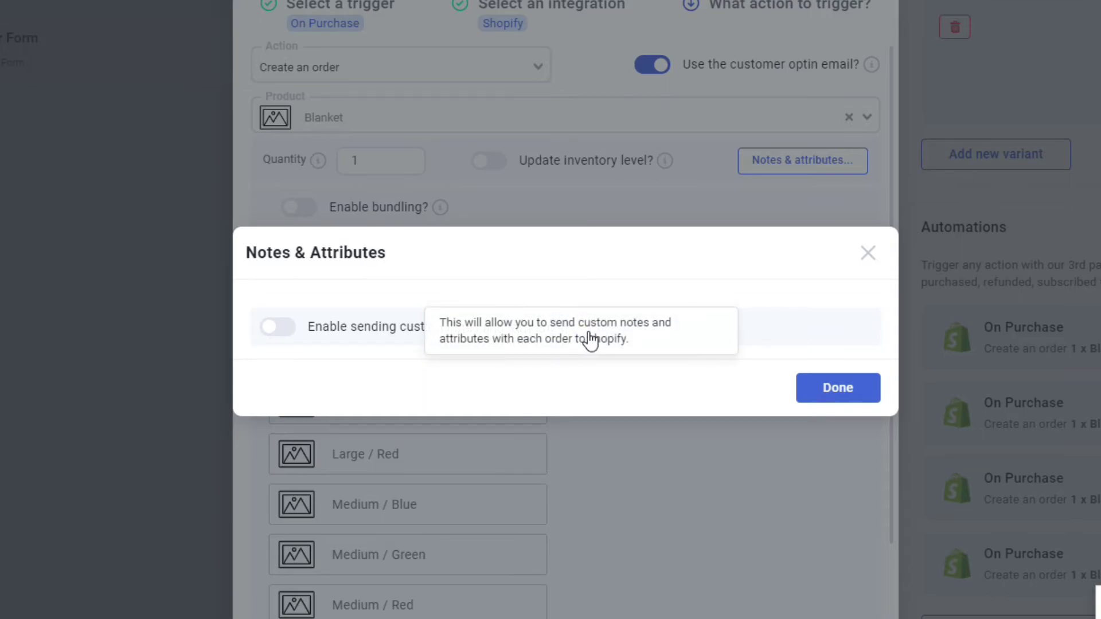
left_click(278, 327)
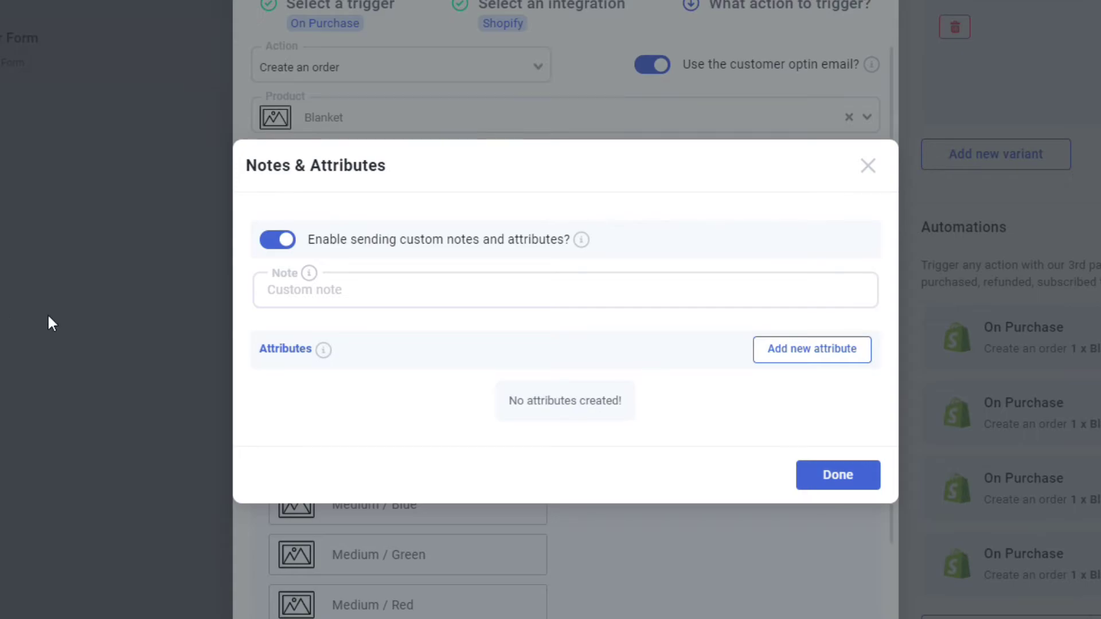
left_click(385, 294)
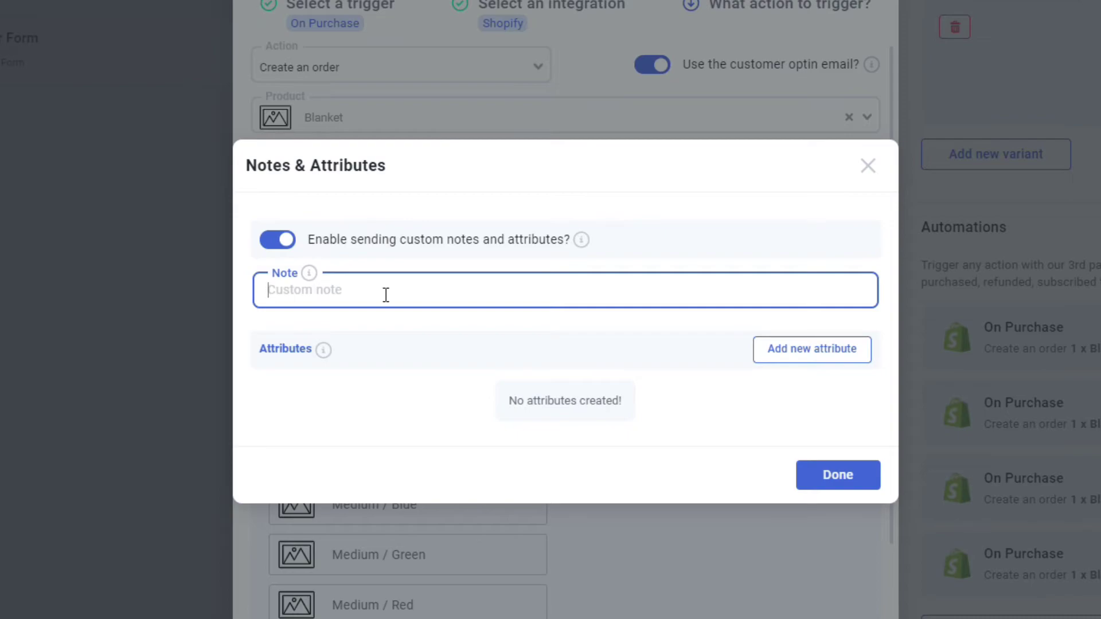
type("print_name")
double_click(386, 295)
- Add an attribute named print with the value print_name
left_click(798, 355)
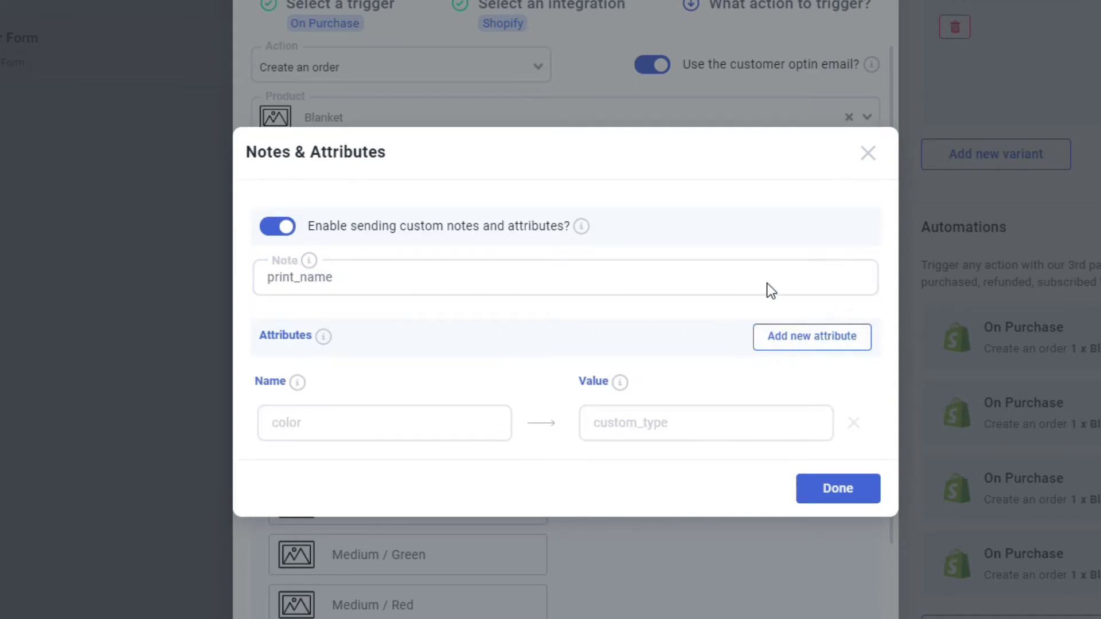
left_click(339, 422)
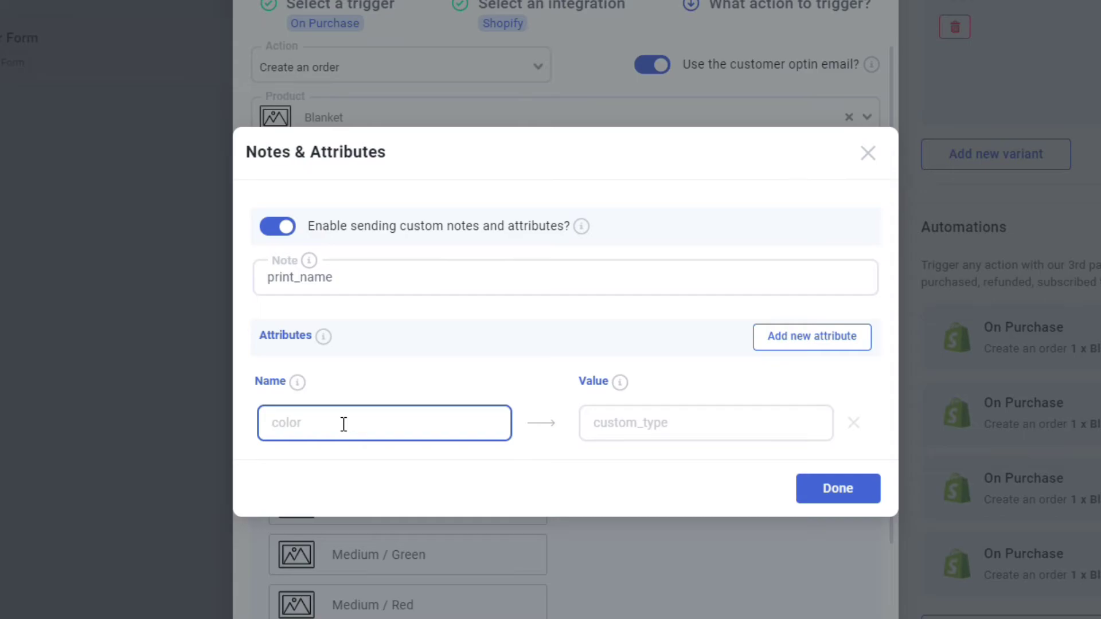
type("print")
key("Tab")
type("pr")
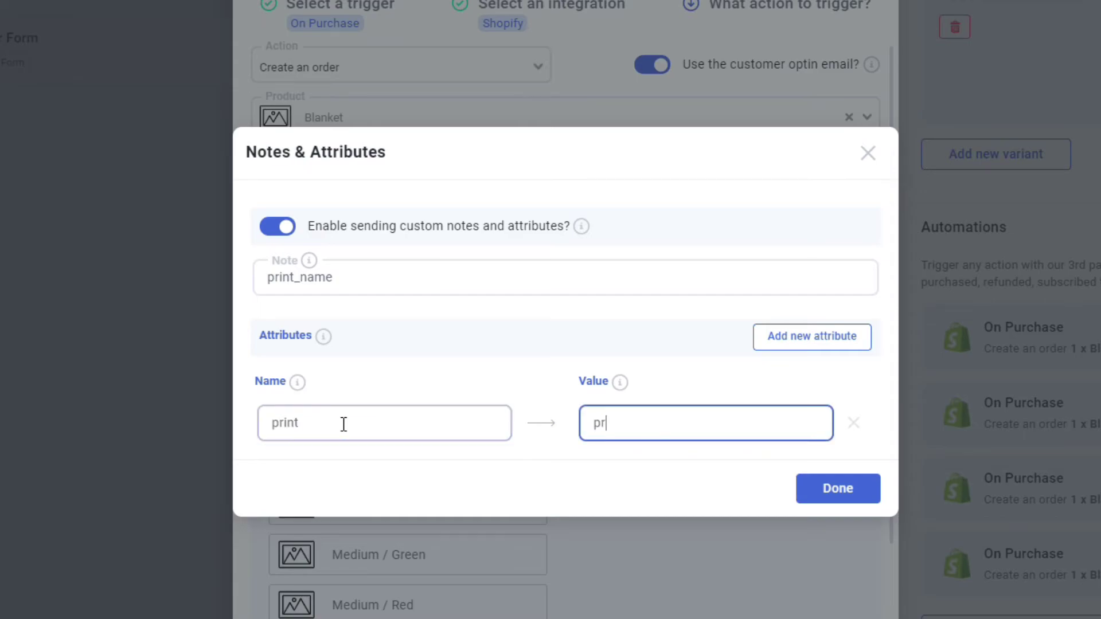
type("int_name")
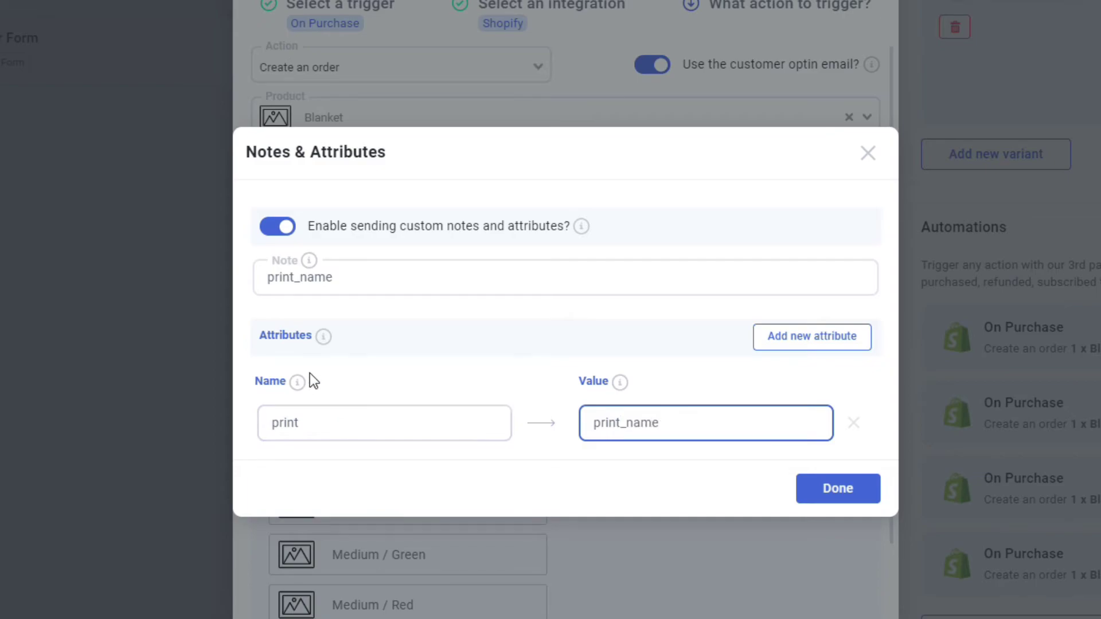
mouse_move(301, 383)
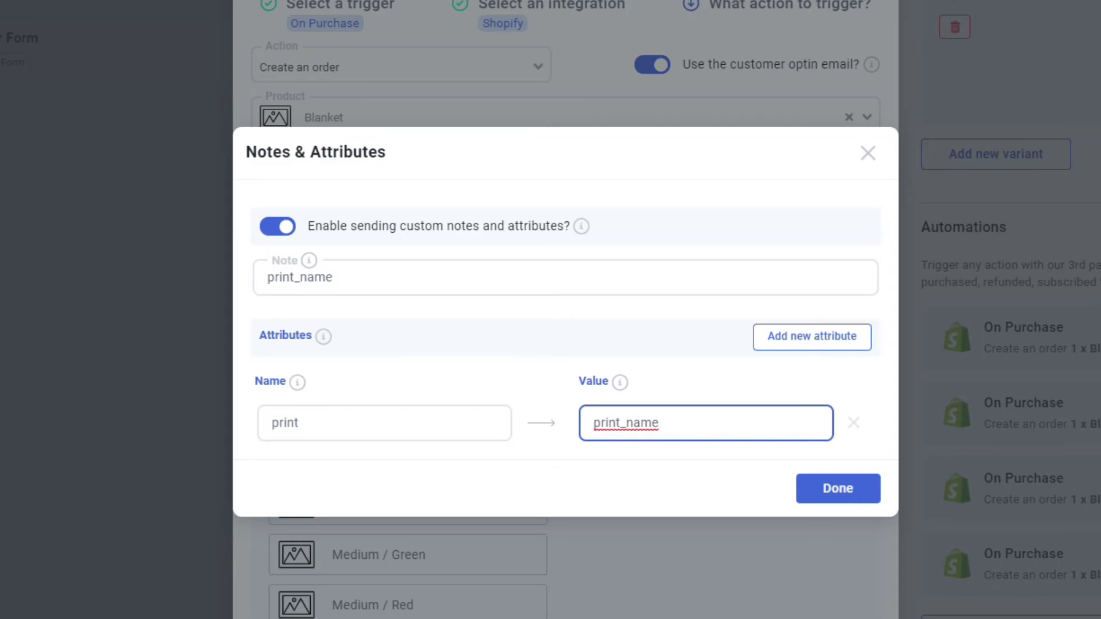
- Close the notes settings, then save the automation and the Shirt product's changes
left_click(639, 390)
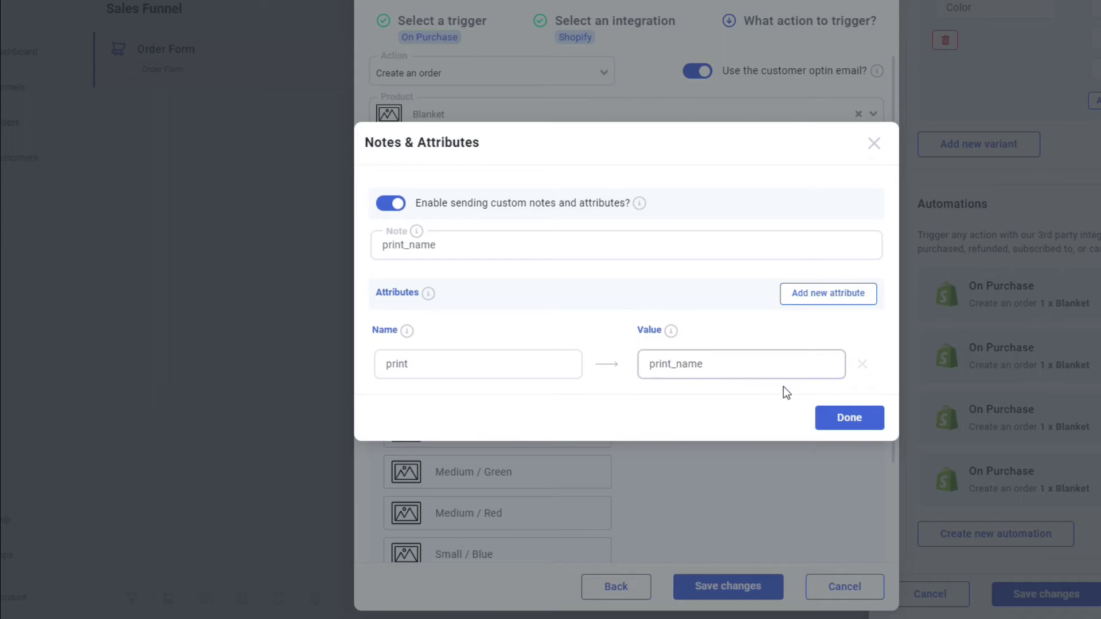
left_click(861, 417)
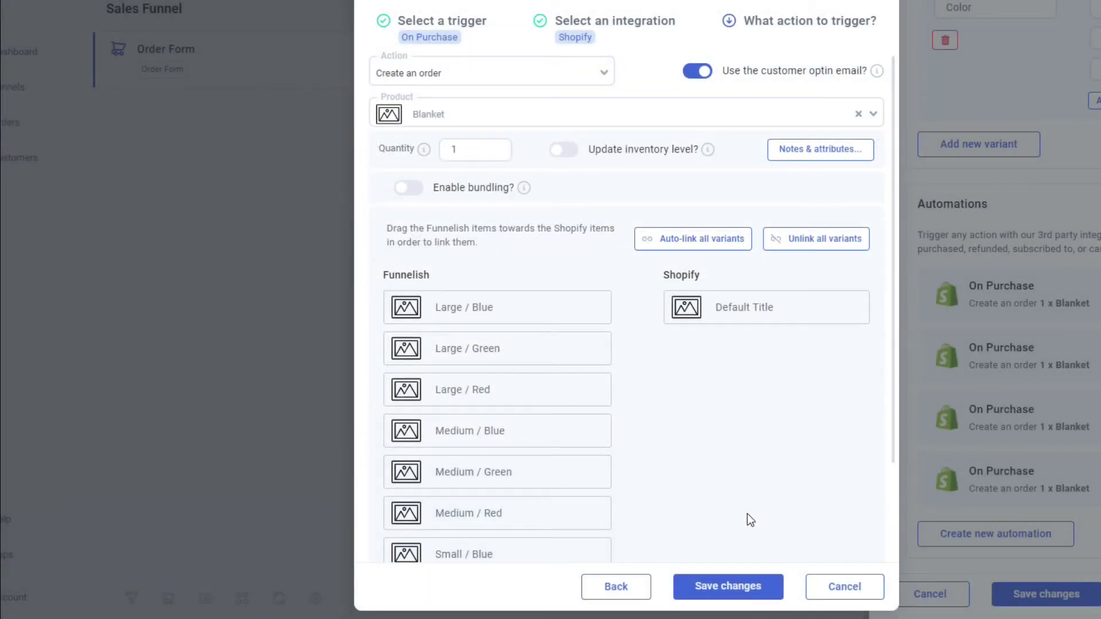
left_click(733, 594)
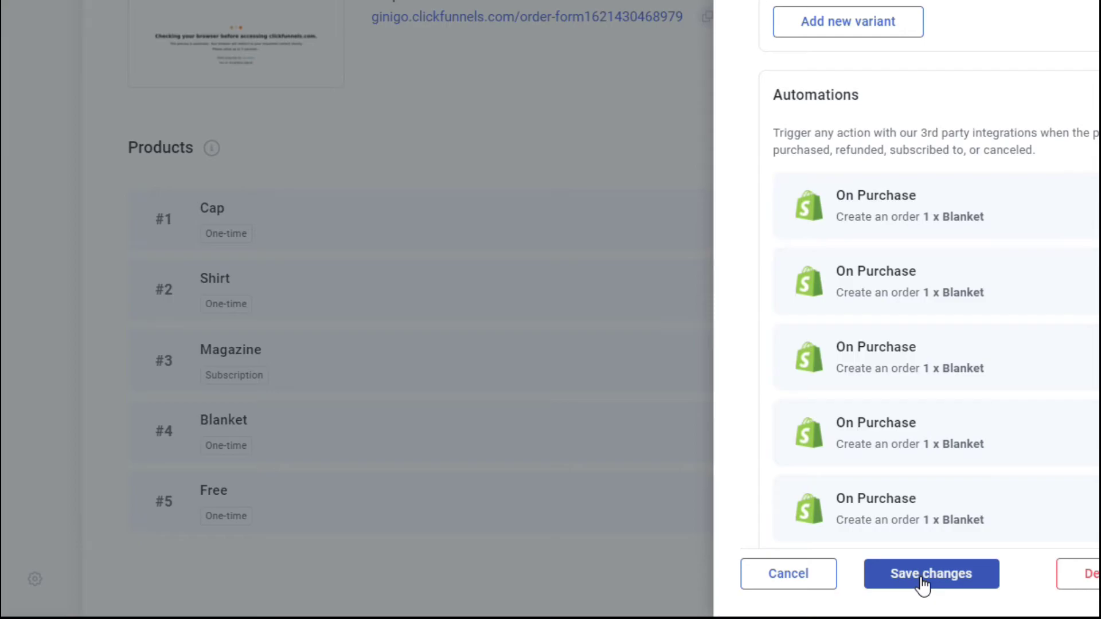
left_click(922, 580)
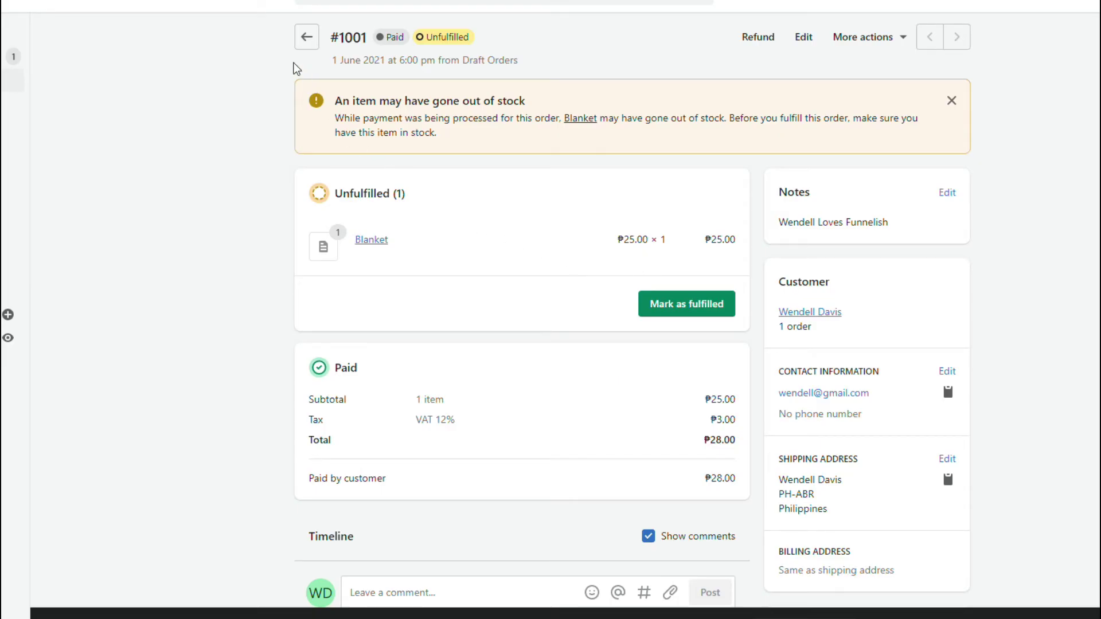
- Inspect Shopify order #1001's Notes card, which shows the note praising Funnelish
double_click(353, 38)
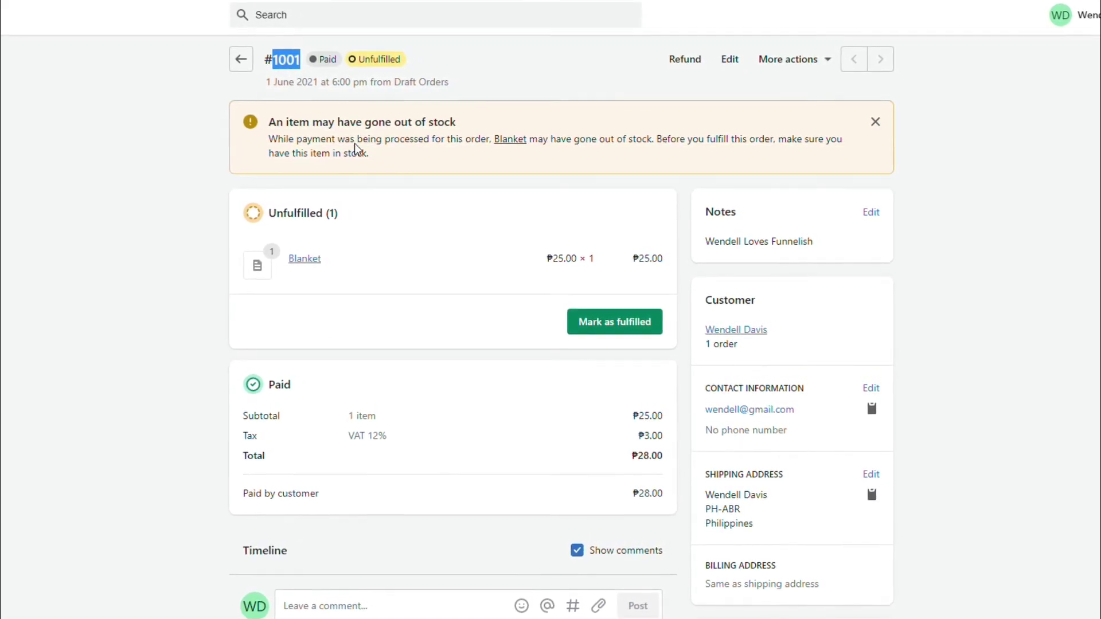
left_click_drag(711, 213, 813, 242)
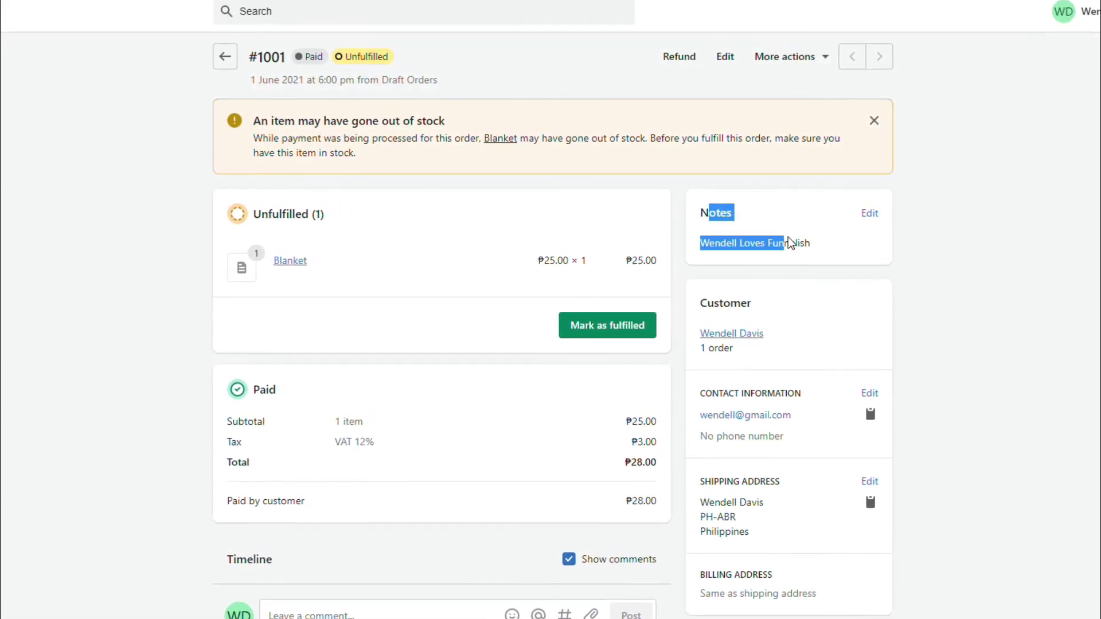
left_click(715, 224)
double_click(717, 215)
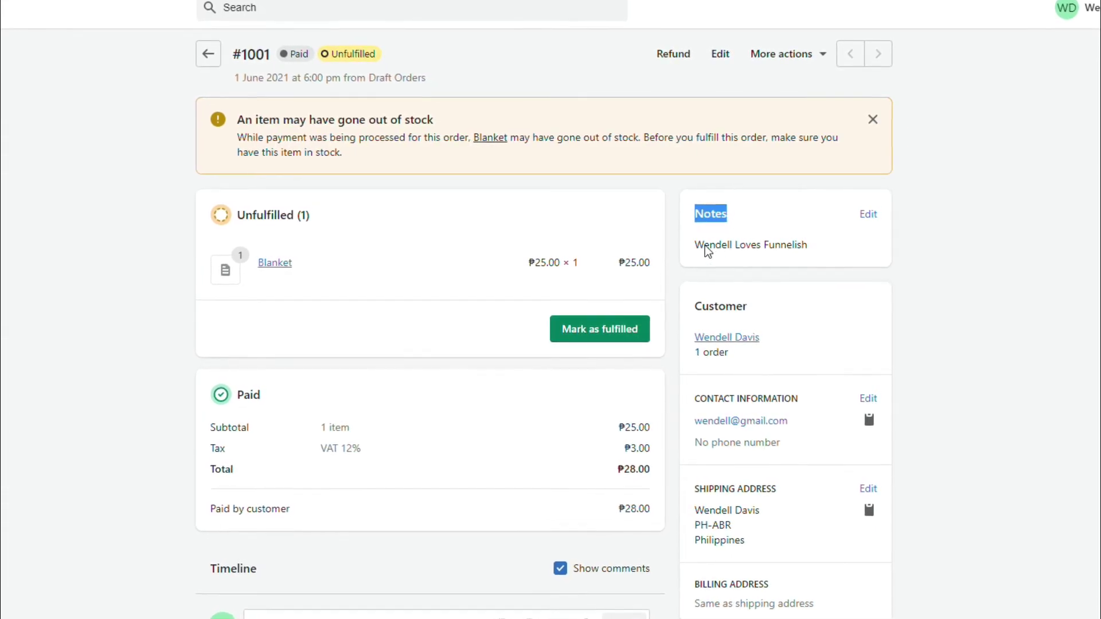
left_click(705, 248)
mouse_move(699, 250)
left_mouse_down()
mouse_move(808, 246)
mouse_move(686, 252)
left_mouse_up()
left_click(823, 250)
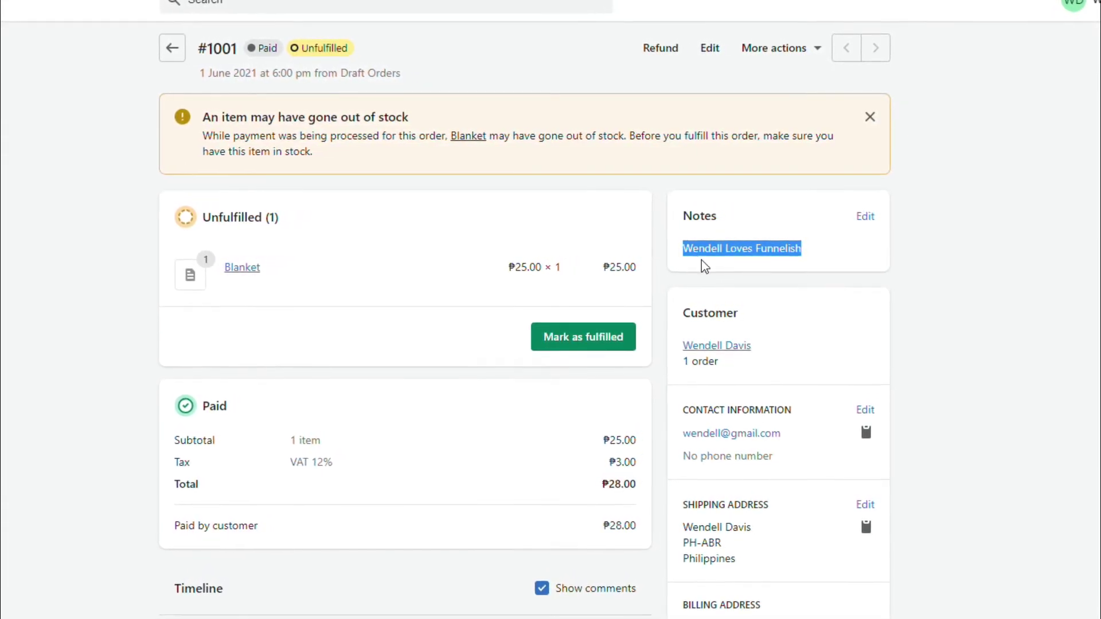